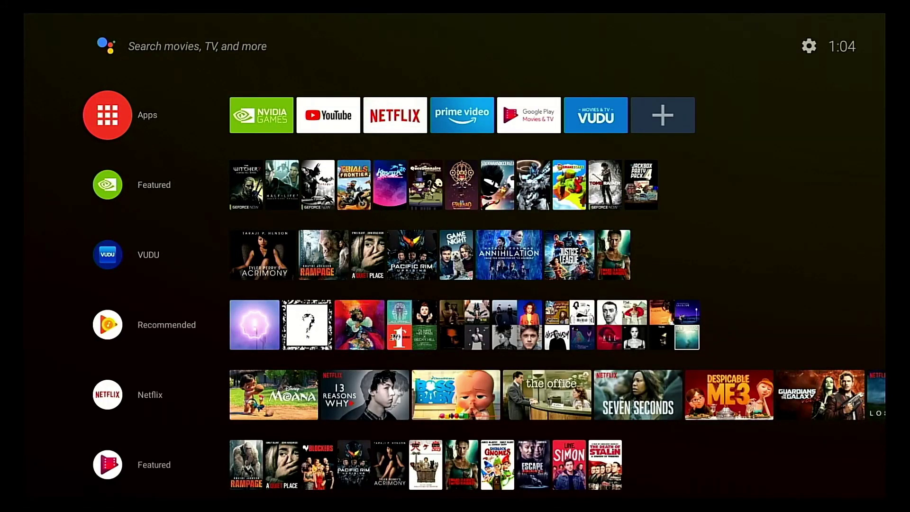
Browse the home screen channel rows and briefly open then close the channel customization list
key(Down)
key(Down)
key(Down)
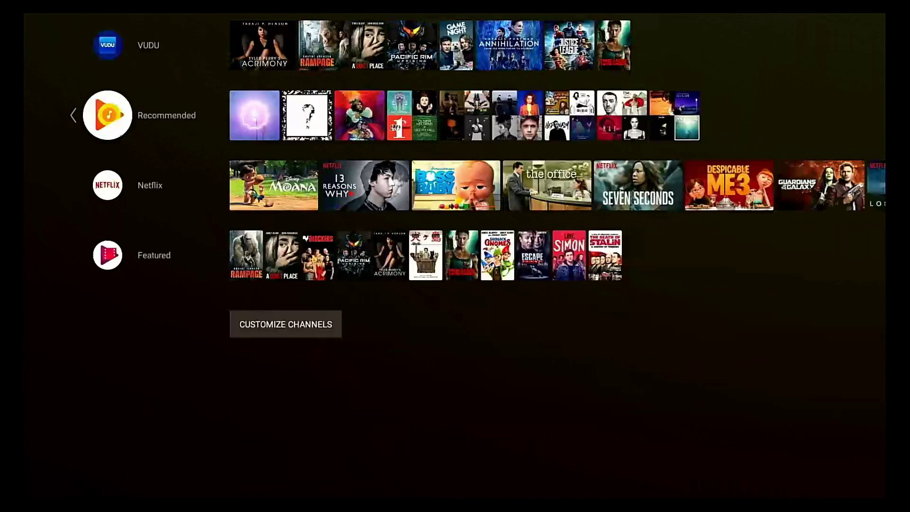
key(Up)
key(Up)
key(Up)
key(Up)
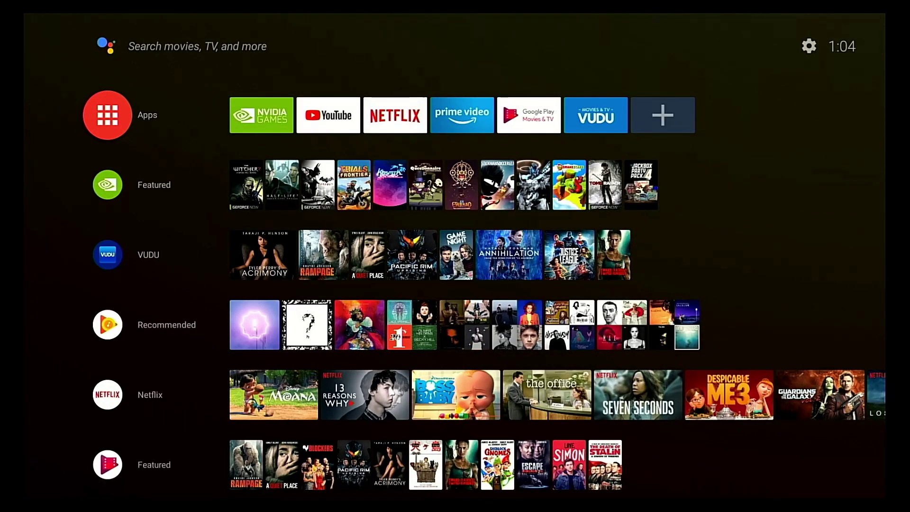
key(Up)
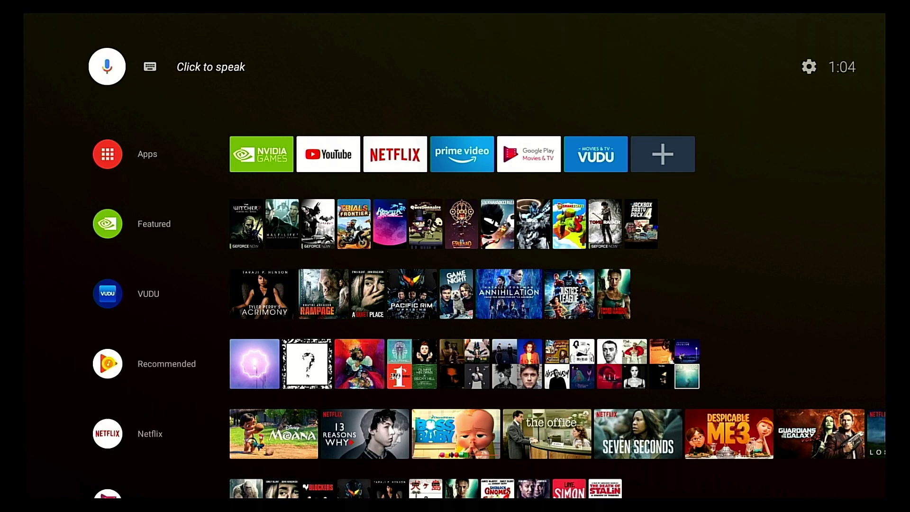
key(Down)
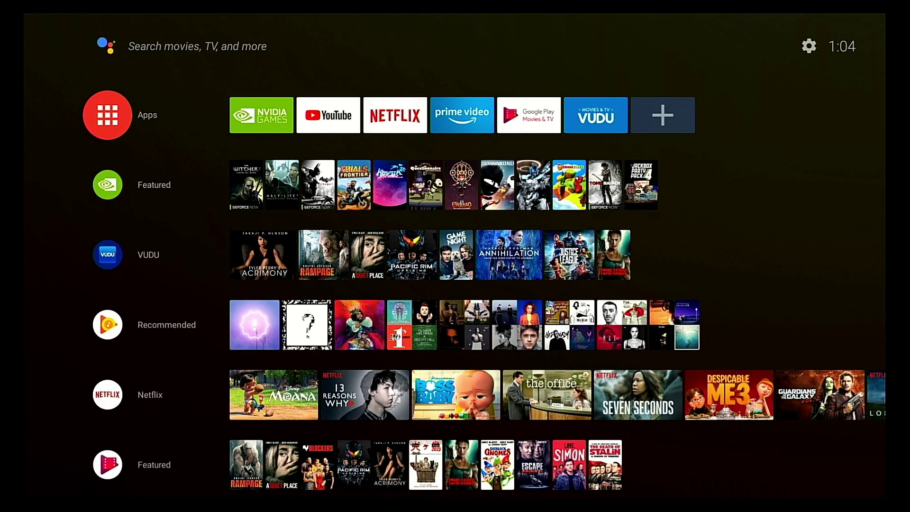
key(Right)
key(Right)
key(Right)
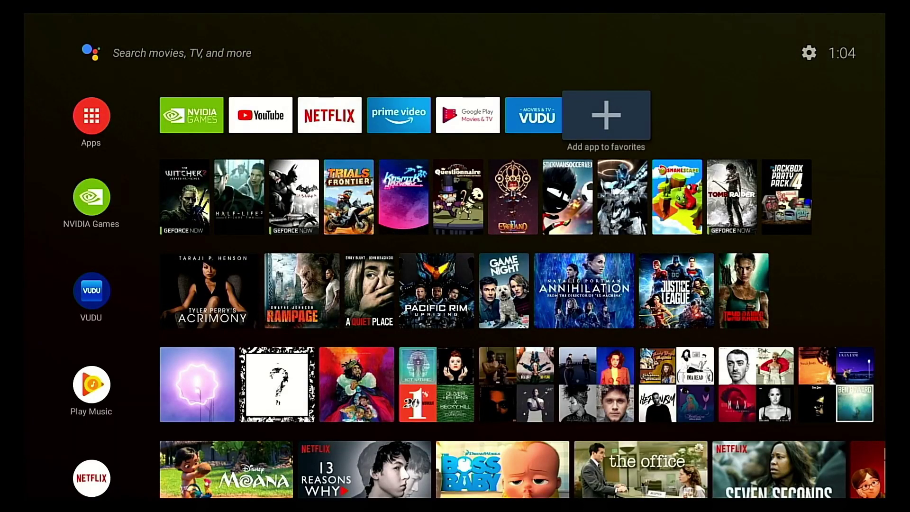
key(Left)
key(Left)
key(Left)
key(Down)
key(Down)
key(Down)
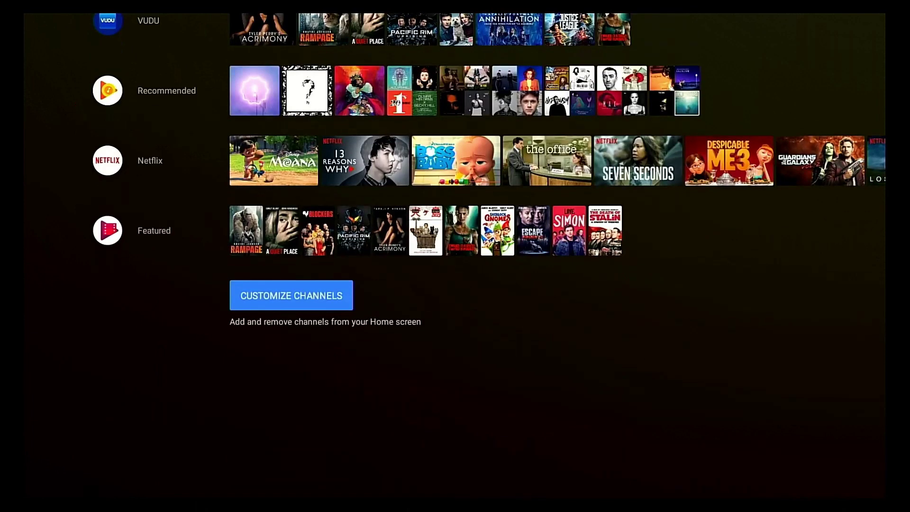
key(Return)
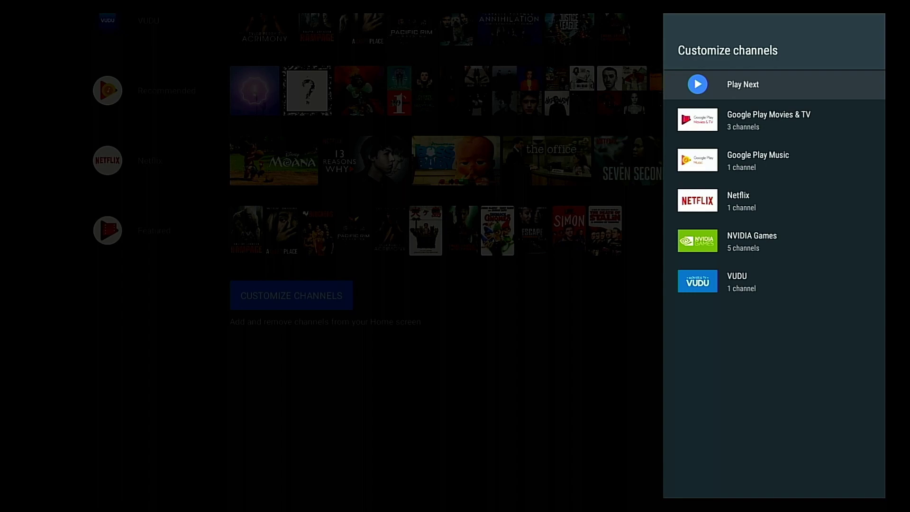
key(Escape)
key(Up)
key(Up)
key(Up)
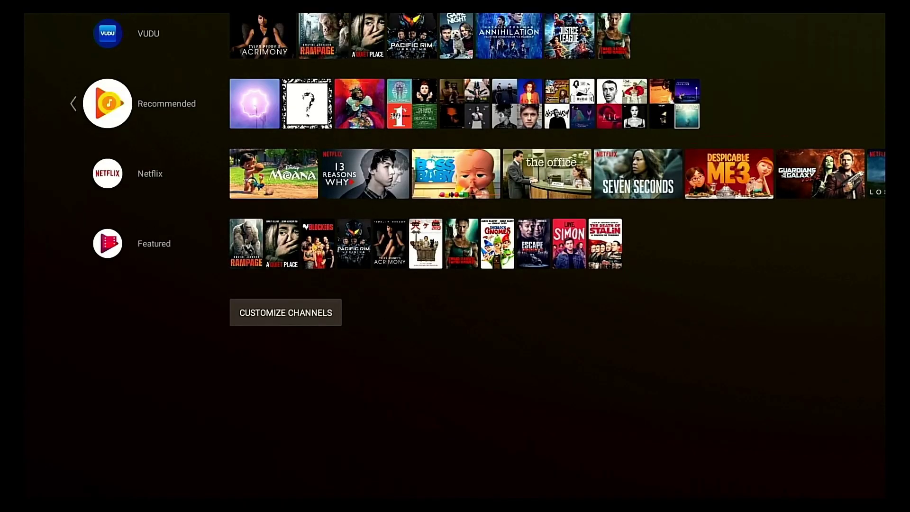
Open device Settings and go to the Apps section
key(Right)
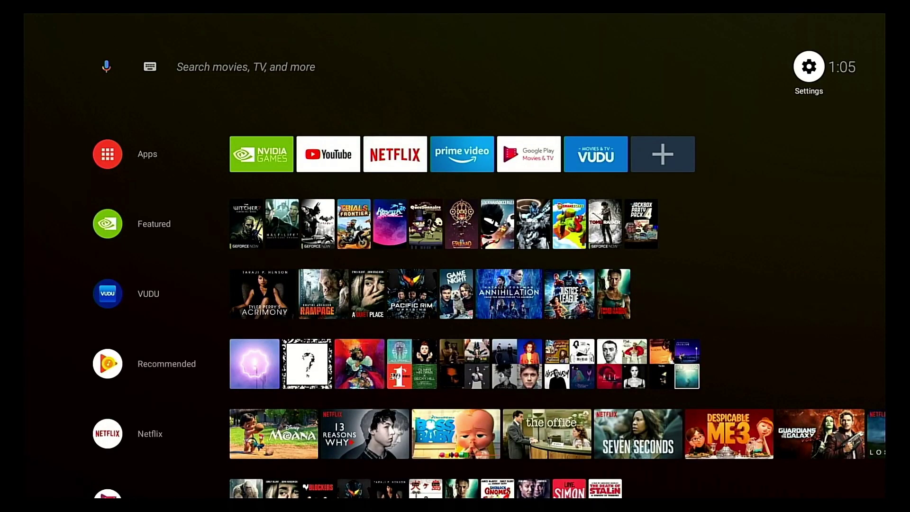
key(Return)
key(Down)
key(Down)
key(Down)
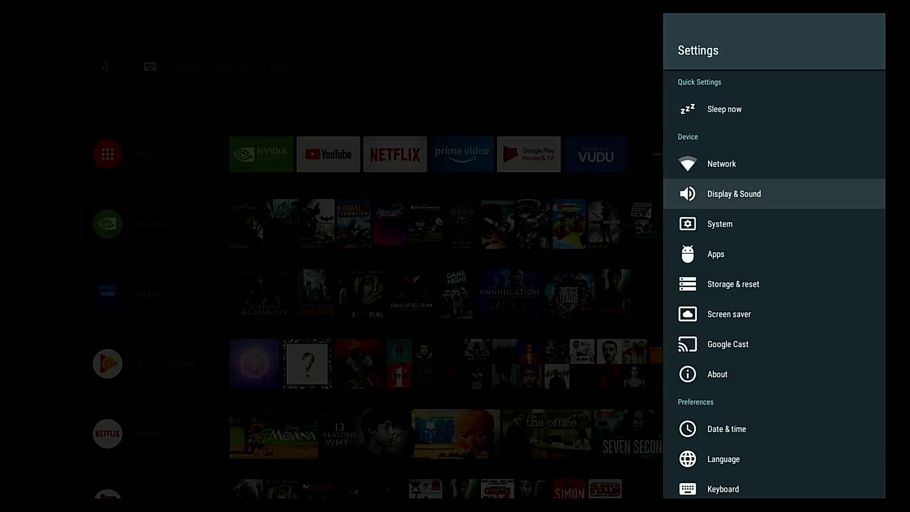
key(Return)
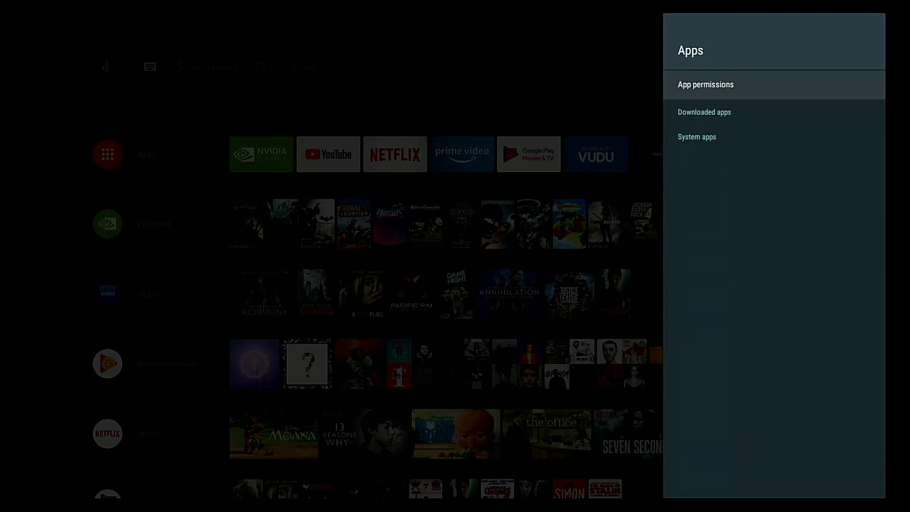
Scroll past the downloaded apps into System apps down to Google Play Games
key(Down)
key(Down)
key(Down)
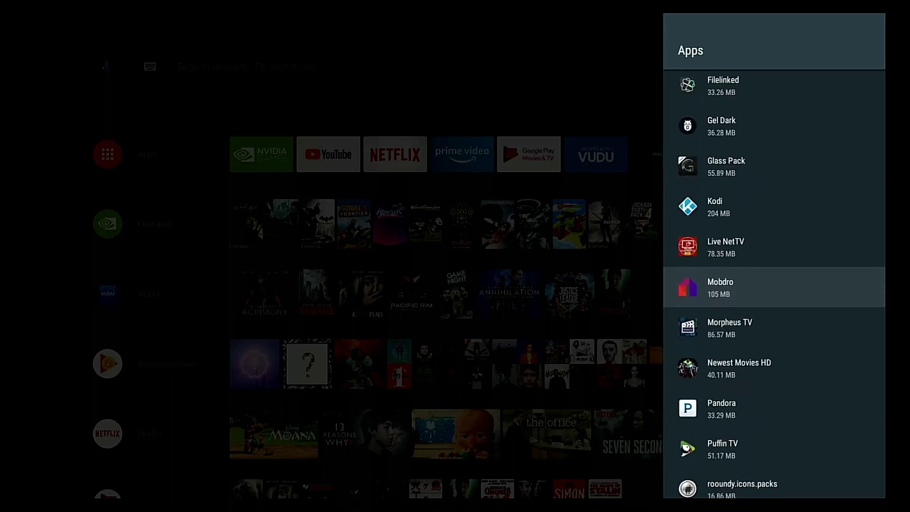
key(Down)
key(Down)
key(Down)
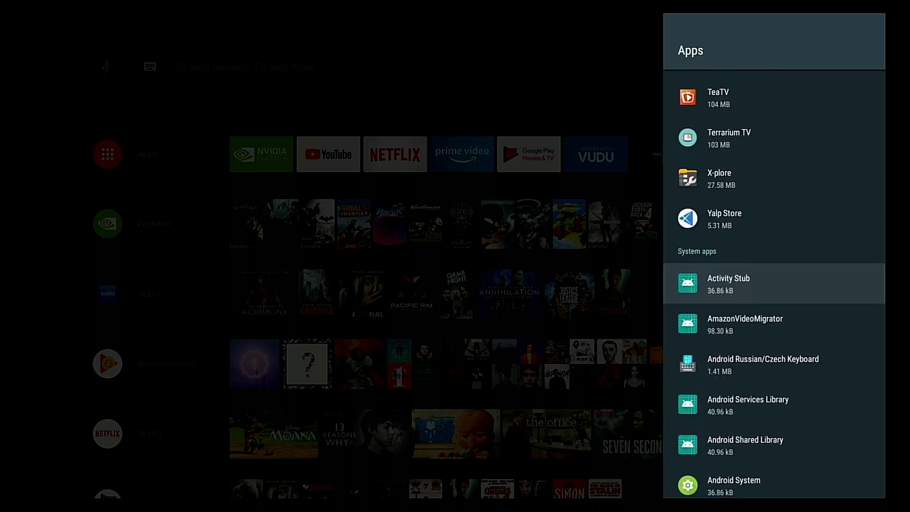
key(Down)
key(Down)
key(Down)
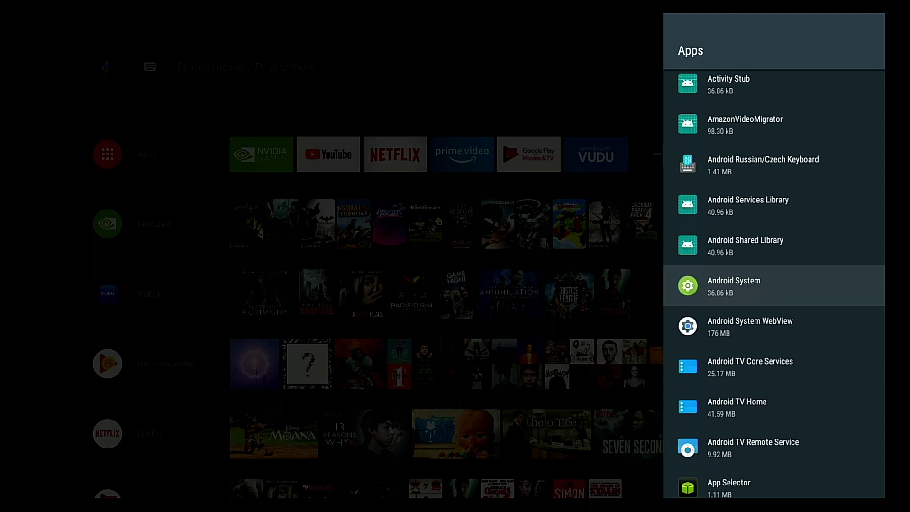
key(Down)
key(Down)
key(Down)
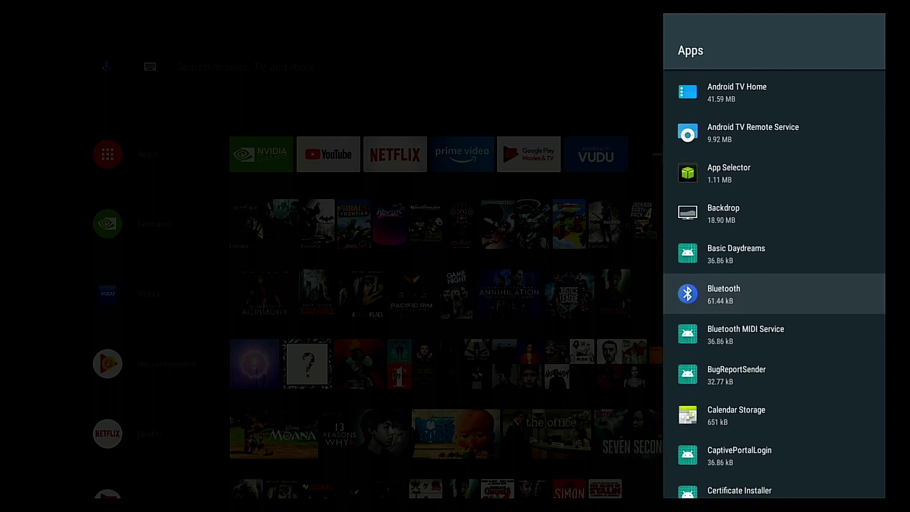
key(Down)
key(Down)
key(Down)
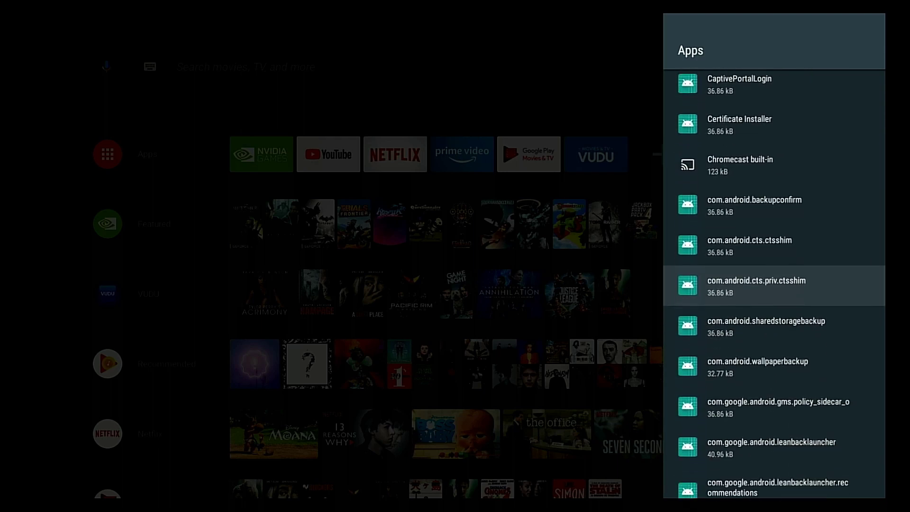
key(Down)
key(Down)
key(Down)
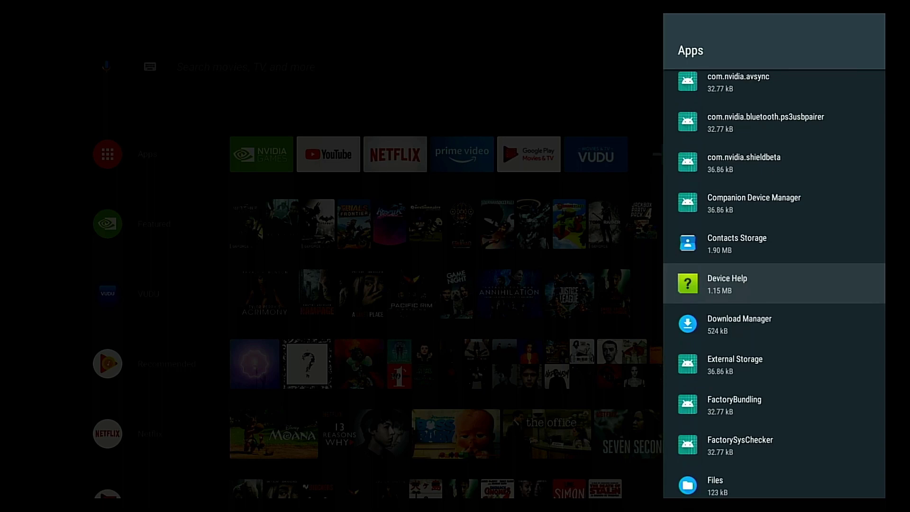
key(Down)
key(Down)
key(Down)
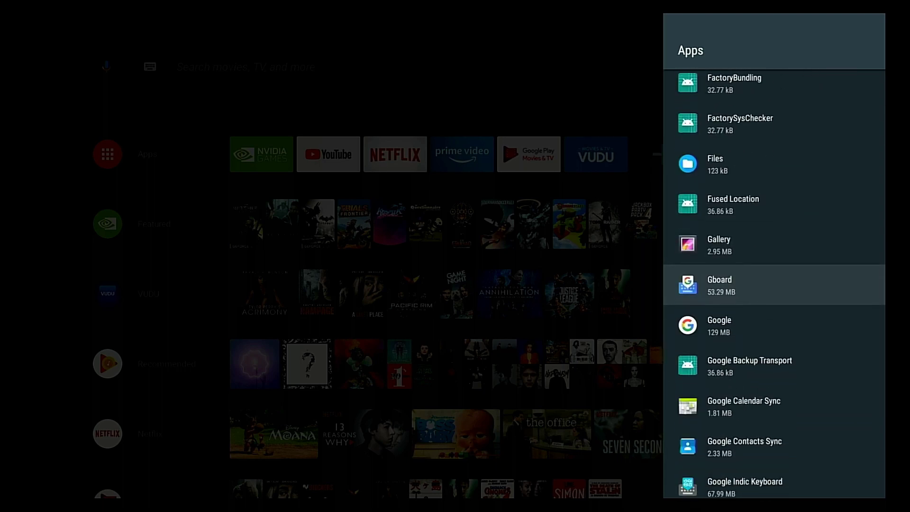
key(Down)
key(Down)
key(Down)
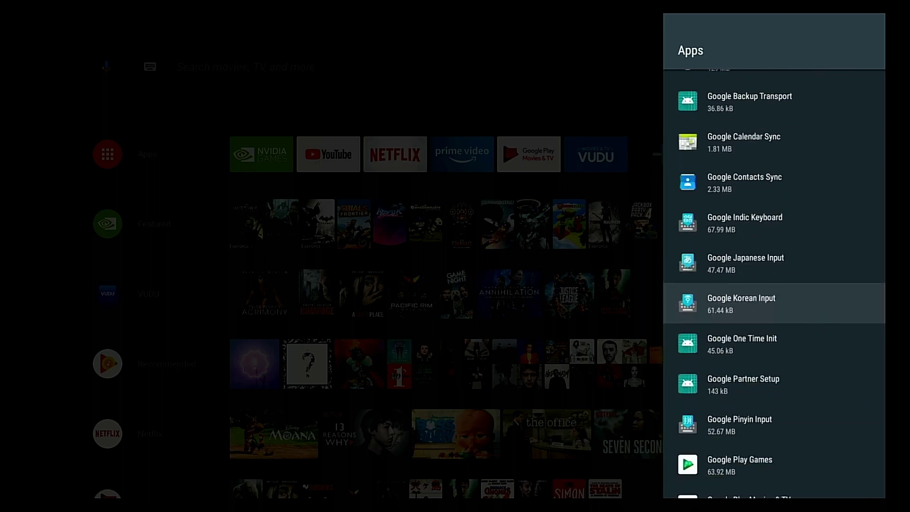
key(Down)
key(Down)
key(Down)
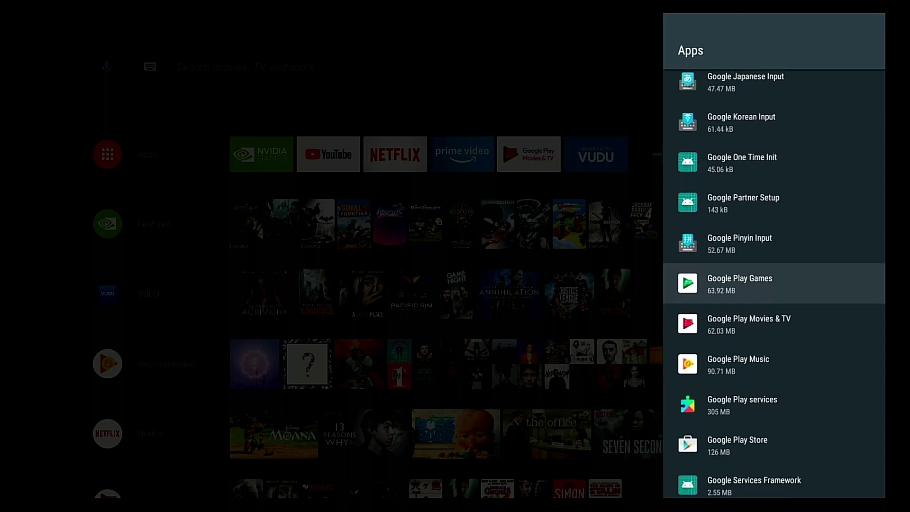
Disable Google Play Games from its app details
key(Return)
key(Down)
key(Down)
key(Down)
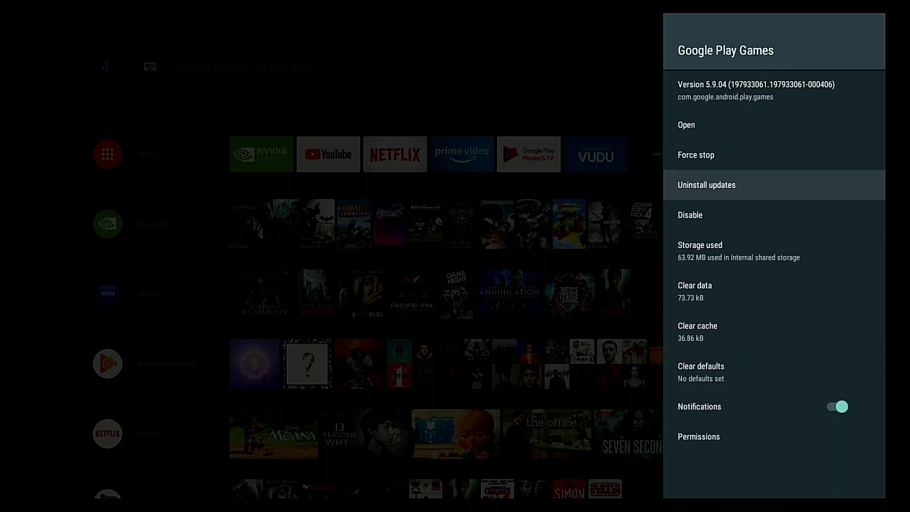
key(Return)
key(Return)
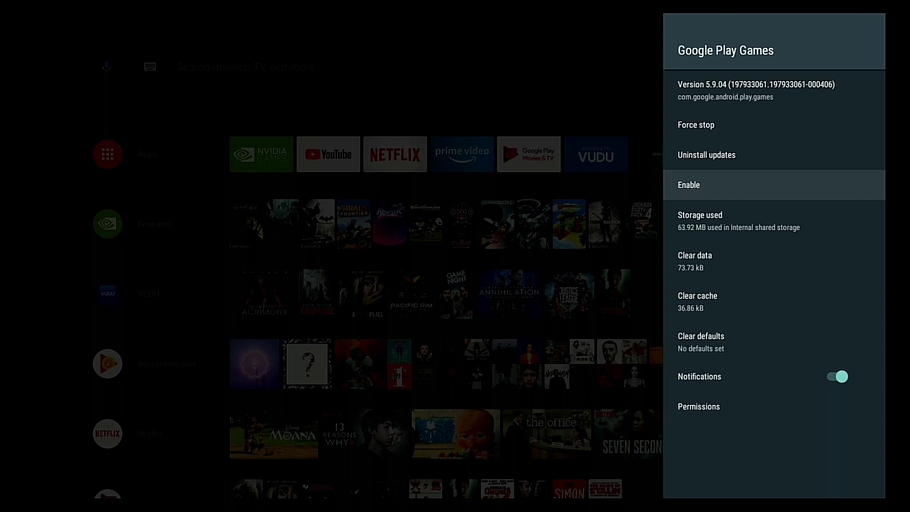
key(Escape)
key(Down)
key(Return)
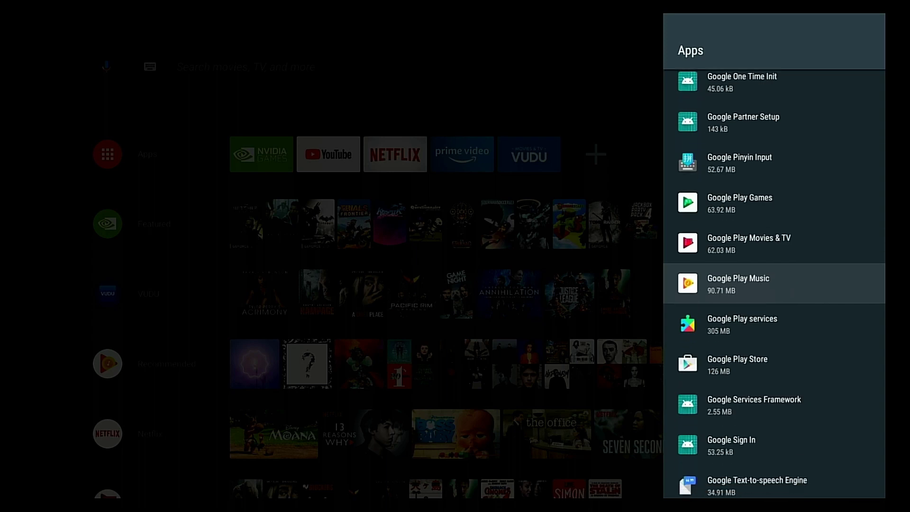
Disable Google Play Movies & TV and Google Play Music
key(Return)
key(Down)
key(Down)
key(Down)
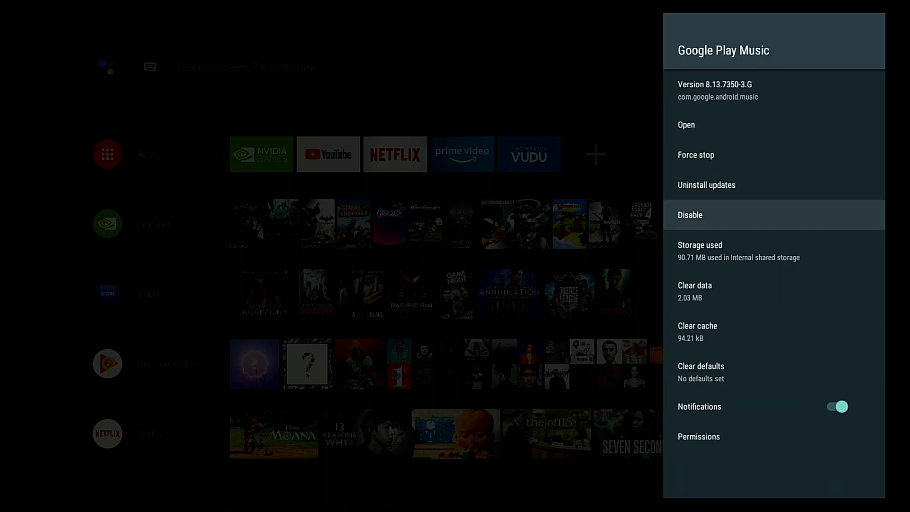
key(Return)
key(Return)
key(Escape)
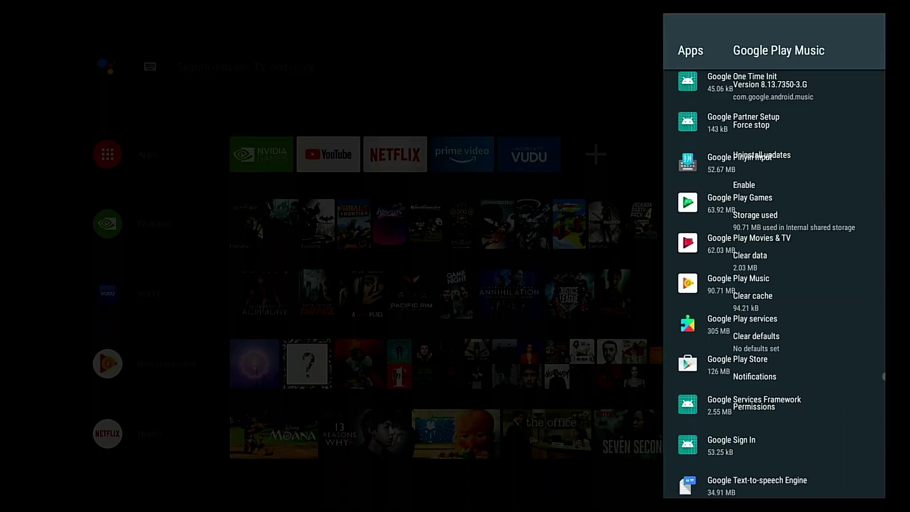
key(Down)
Scroll past Leanback Keyboard and Live Channels to NVIDIA Games and disable it
key(Down)
key(Down)
key(Down)
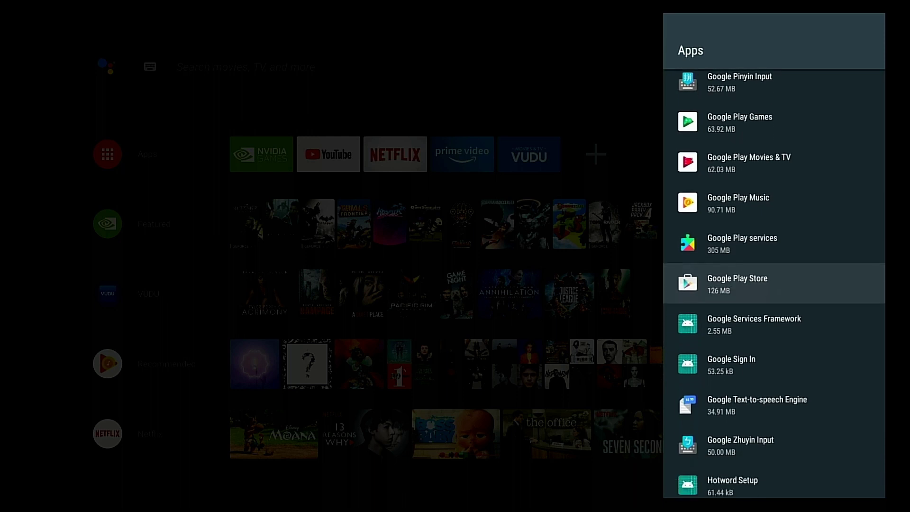
key(Down)
key(Down)
key(Down)
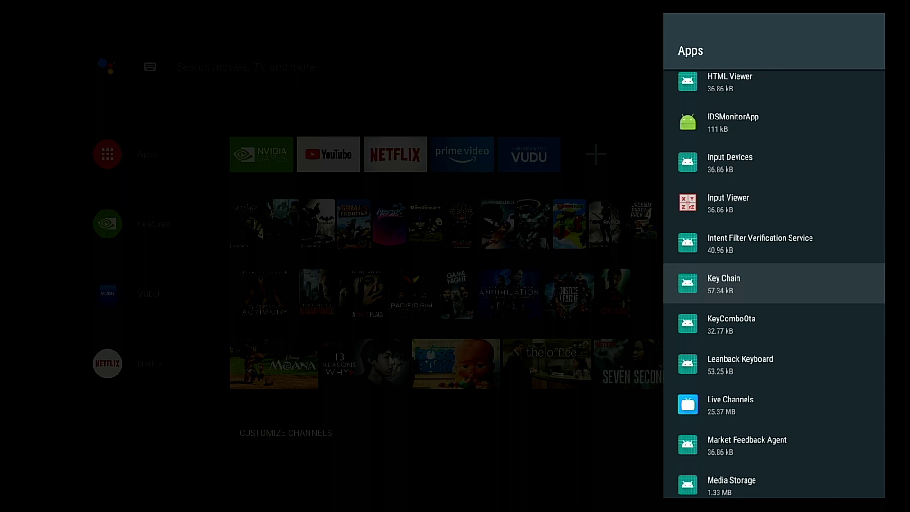
key(Down)
key(Down)
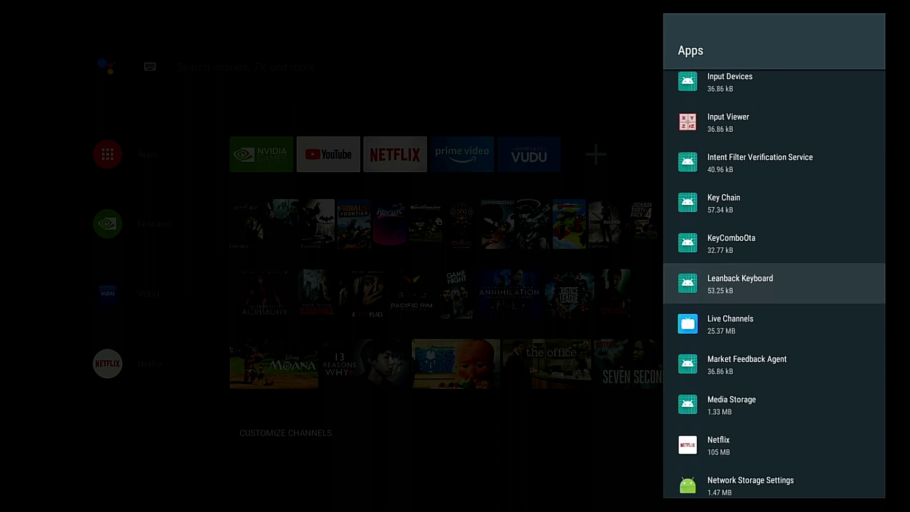
key(Down)
key(Down)
key(Down)
key(Down)
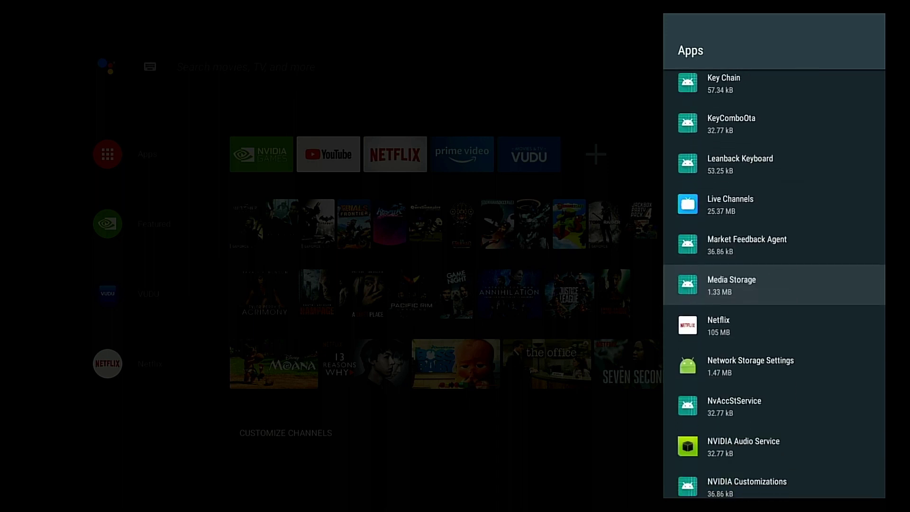
key(Down)
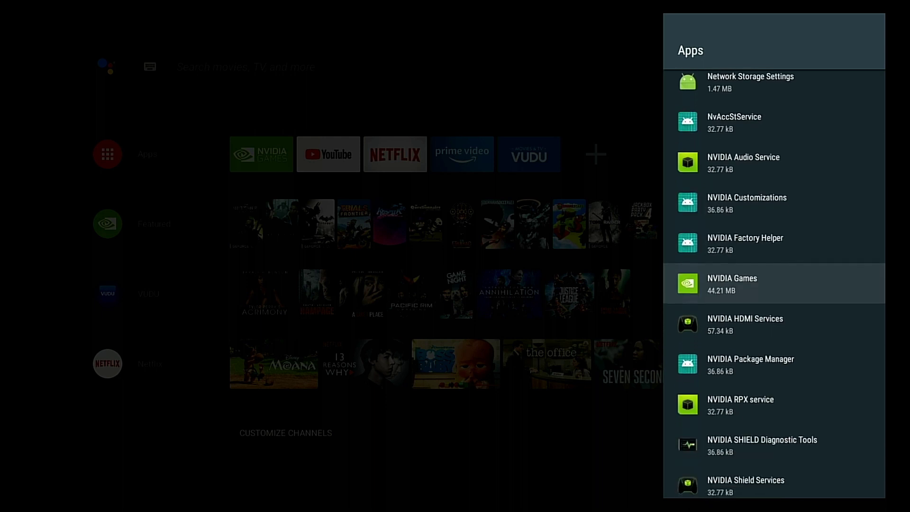
key(Return)
key(Down)
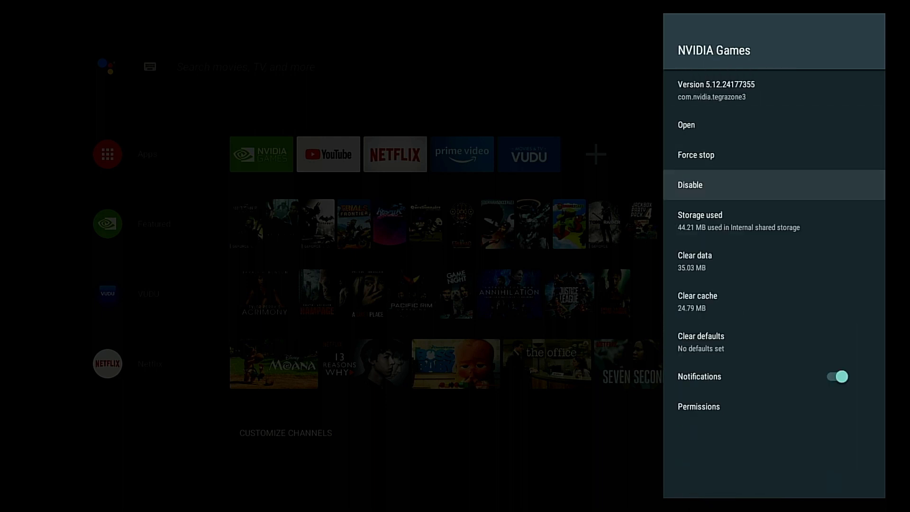
key(Return)
key(Return)
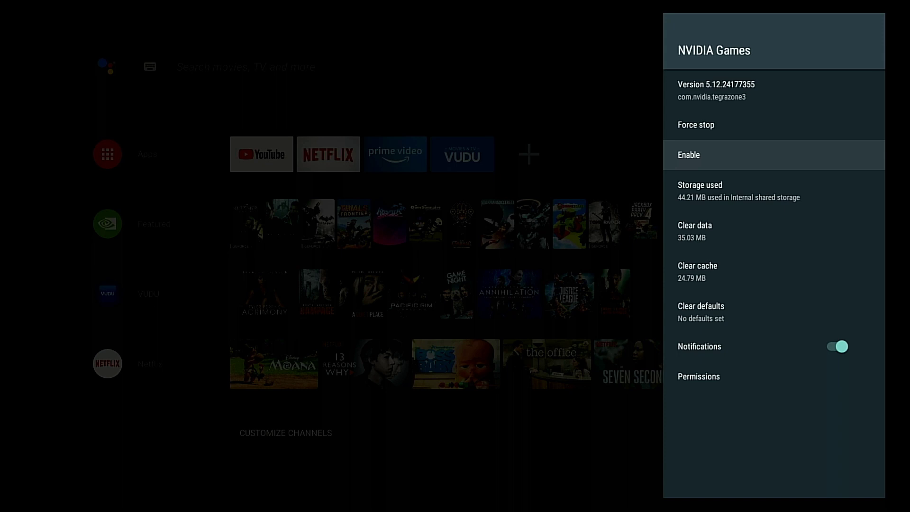
Scroll past NVIDIA Shield Services and Ok Google enrollment to Prime Video and disable it
key(Down)
key(Escape)
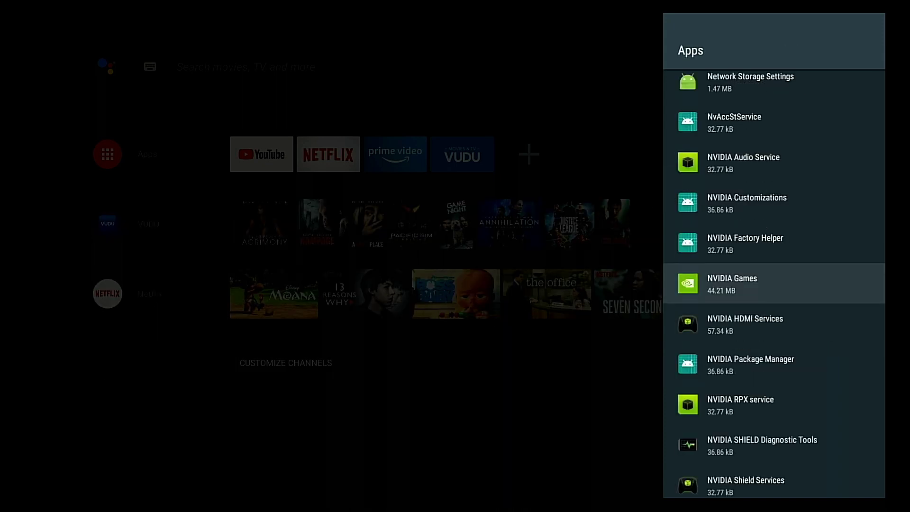
key(Down)
key(Down)
key(Down)
key(Down)
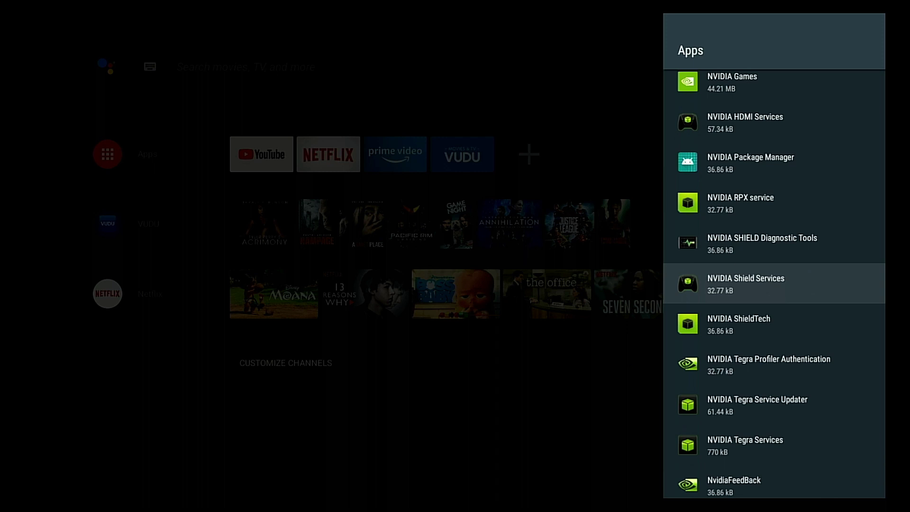
key(Down)
key(Down)
key(Down)
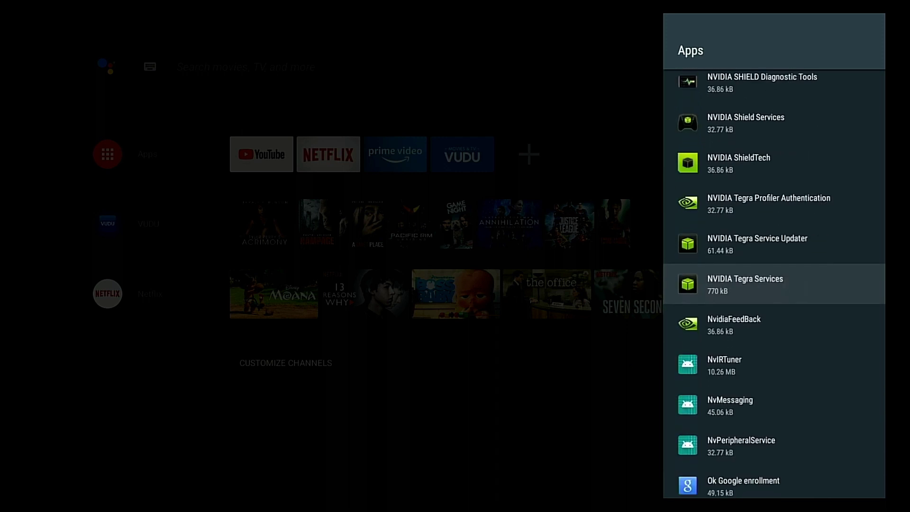
key(Down)
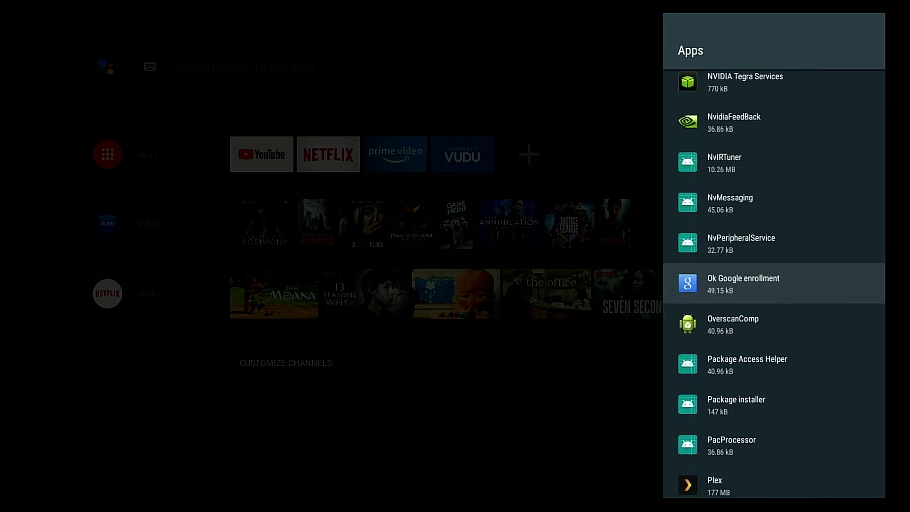
key(Down)
key(Down)
key(Down)
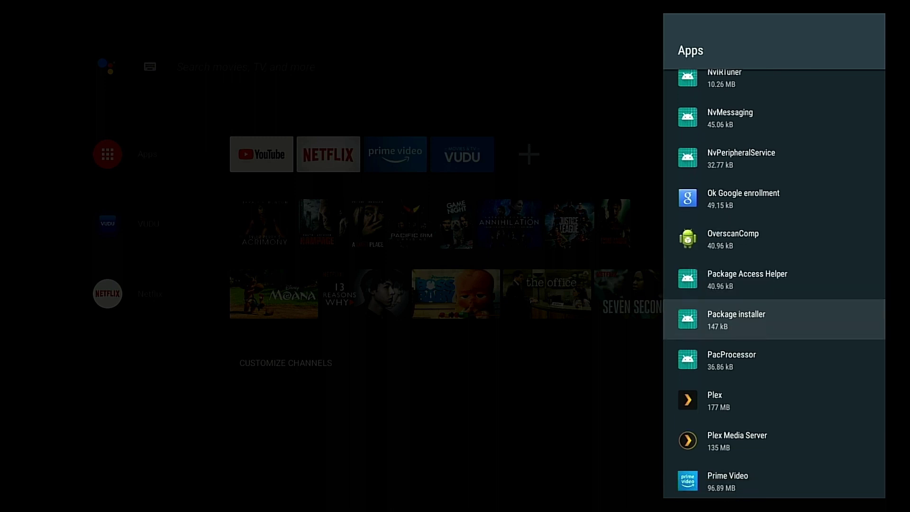
key(Down)
key(Down)
key(Down)
key(Return)
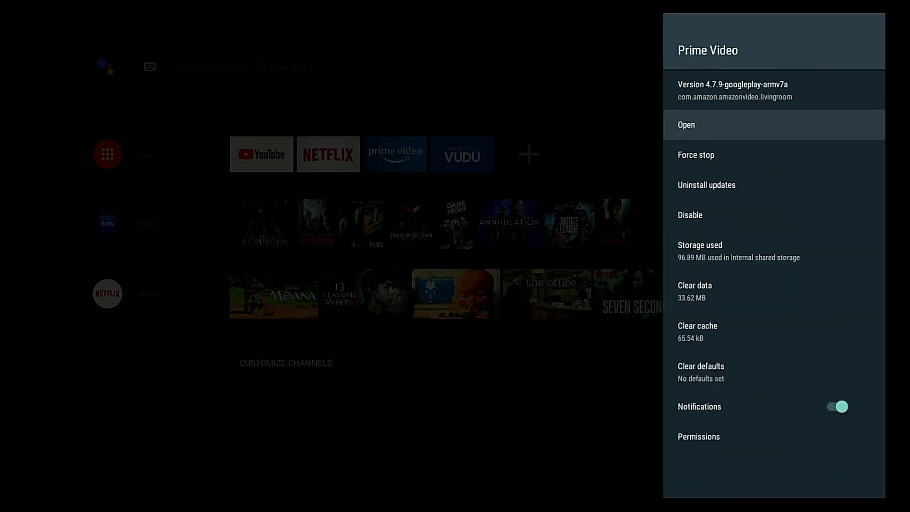
key(Down)
key(Down)
key(Down)
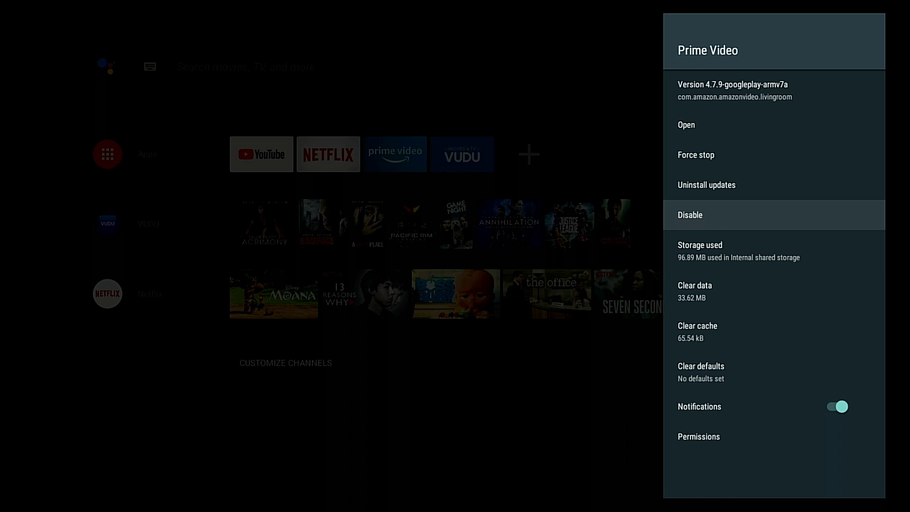
key(Return)
key(Return)
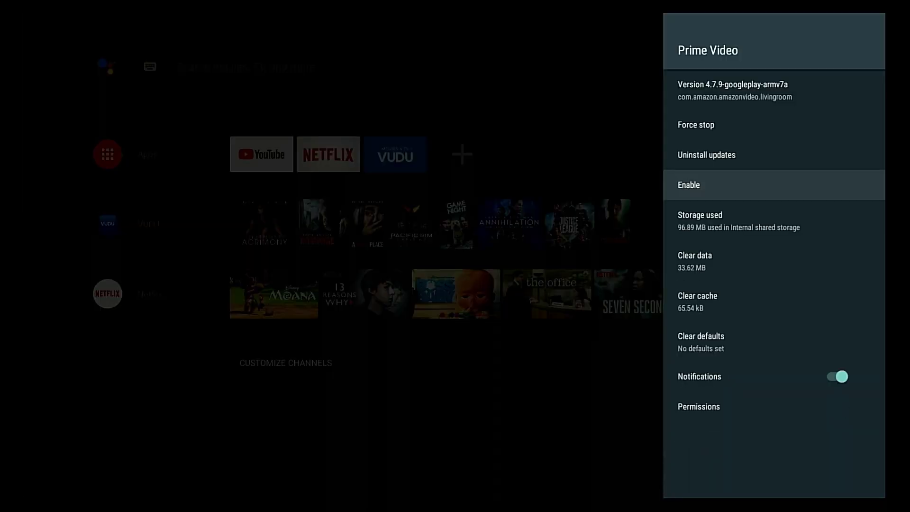
key(Escape)
Find Netflix in the apps list and force stop it from its app details
key(Down)
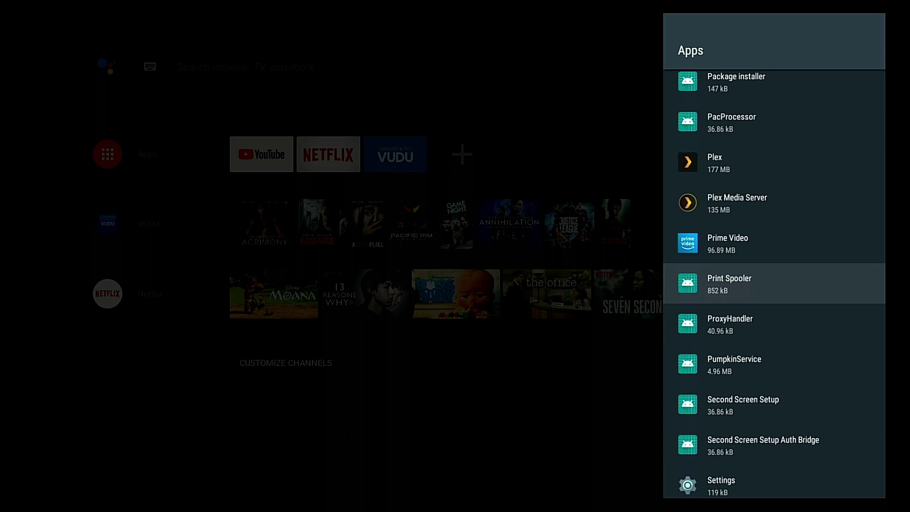
key(Up)
key(Up)
key(Up)
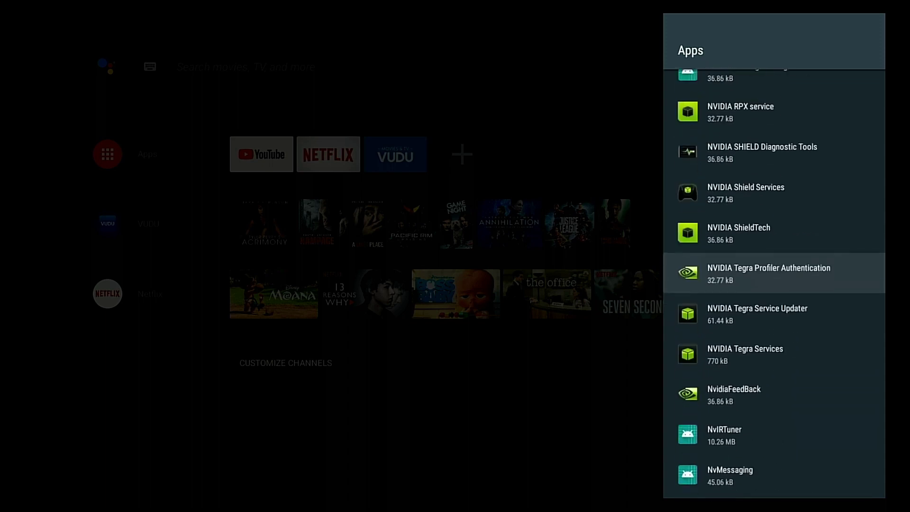
key(Up)
key(Up)
key(Up)
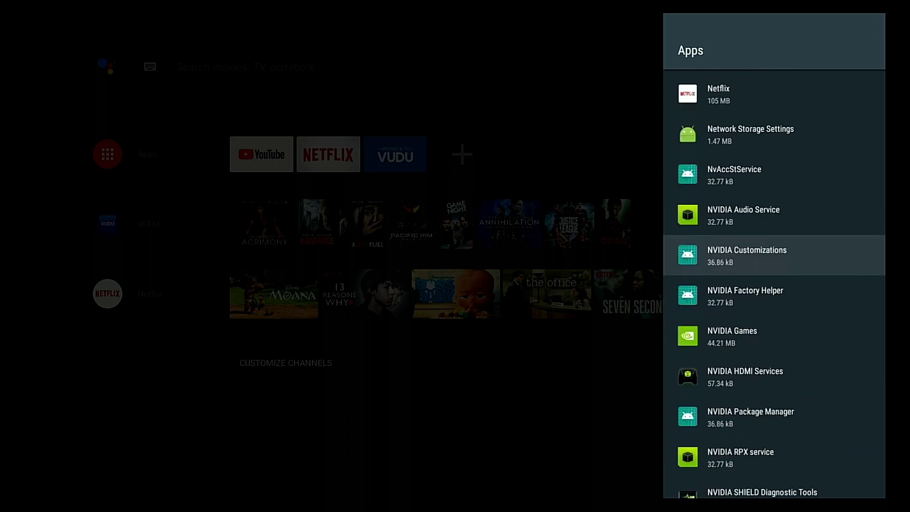
key(Down)
key(Down)
key(Down)
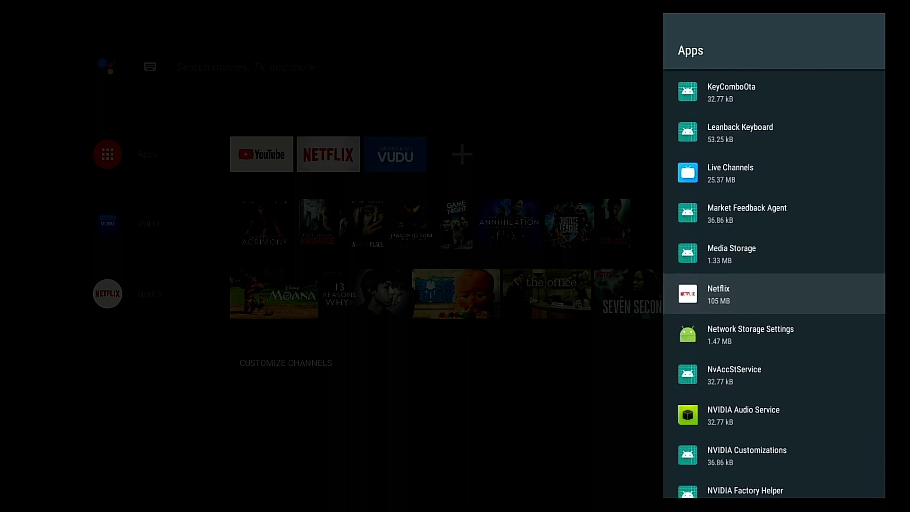
key(Return)
key(Down)
key(Down)
key(Down)
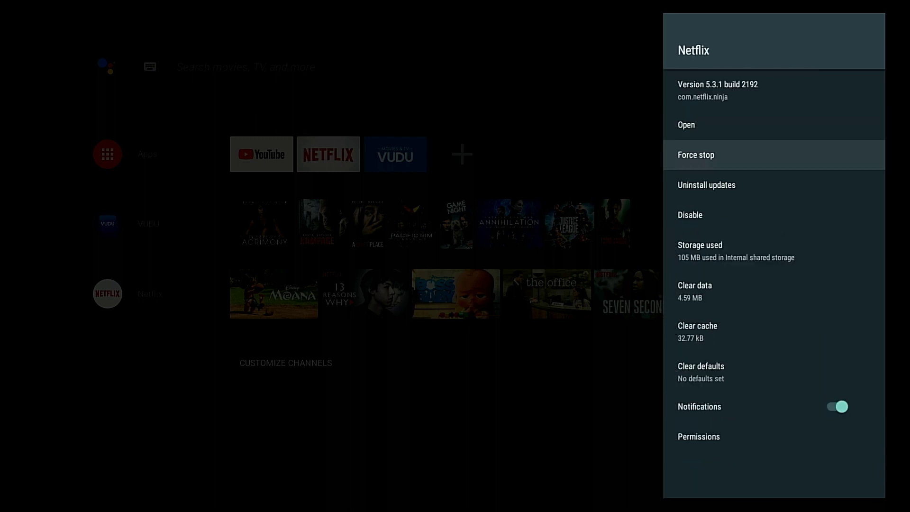
key(Up)
key(Up)
key(Return)
key(Return)
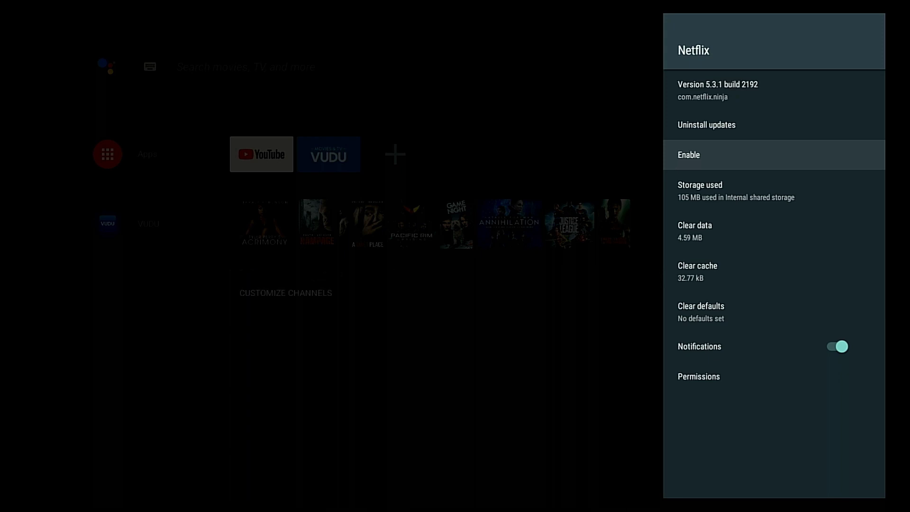
Scroll to the end of the apps list and disable VUDU
key(Escape)
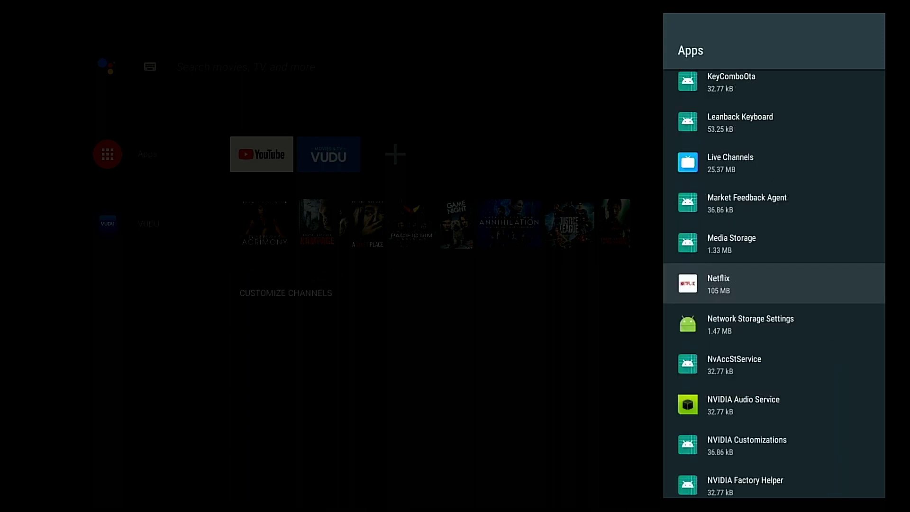
key(Down)
key(Down)
key(Down)
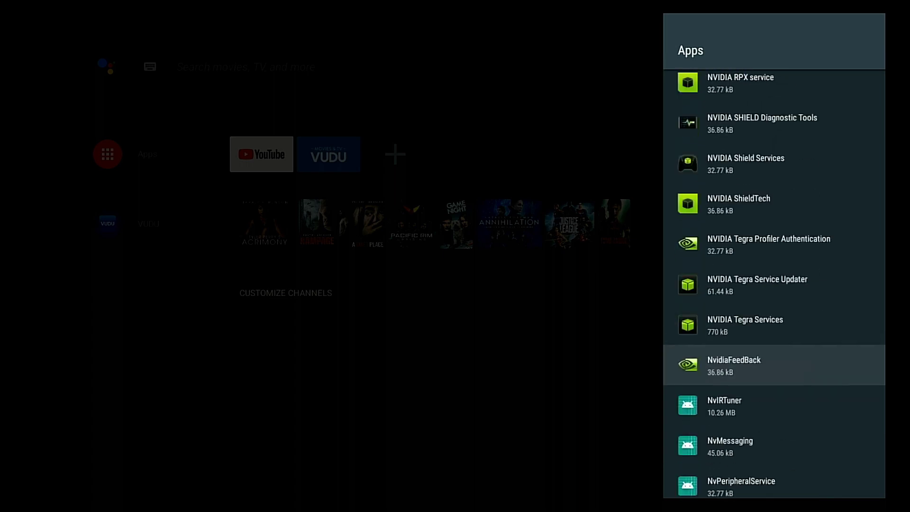
key(Down)
key(Down)
key(Down)
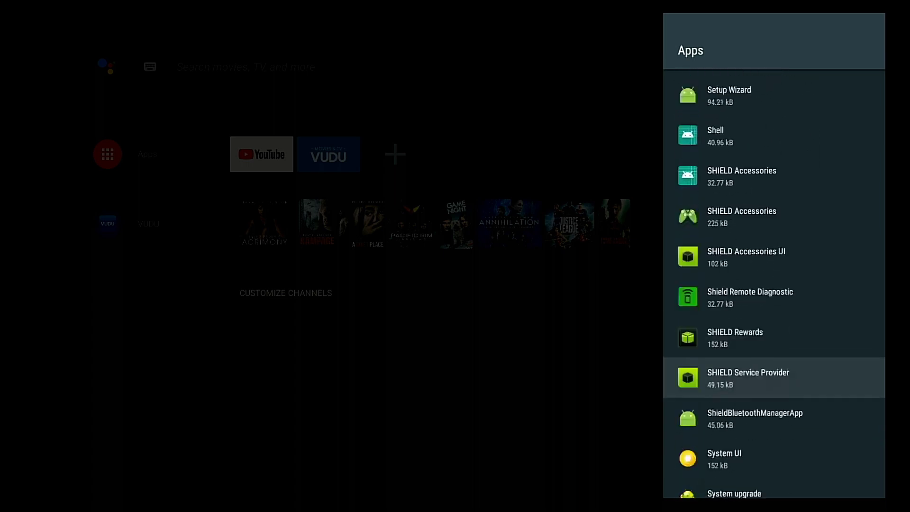
key(Down)
key(Down)
key(Down)
key(Up)
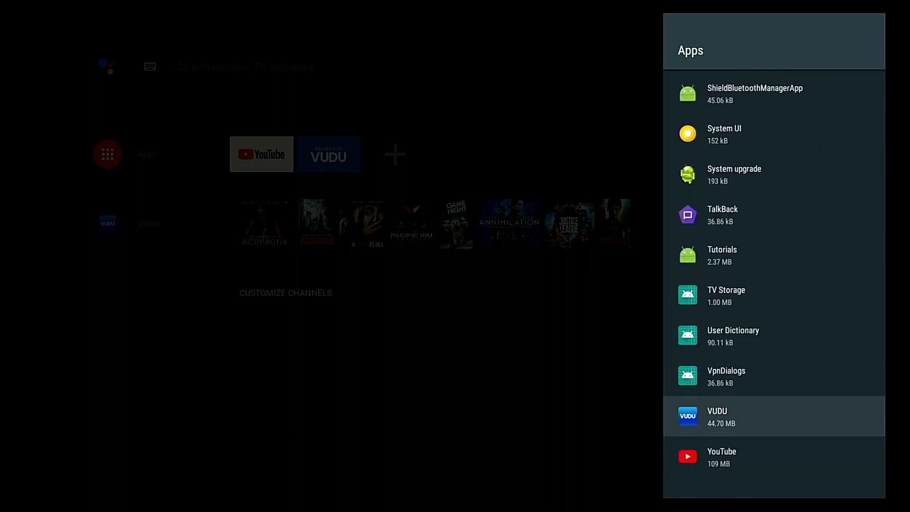
key(Return)
key(Down)
key(Down)
key(Down)
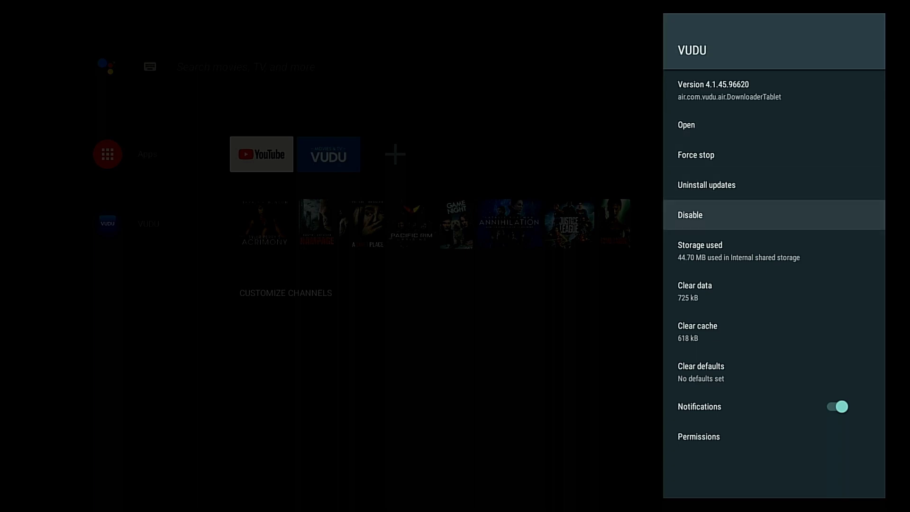
key(Return)
key(Return)
key(Down)
key(Down)
key(Down)
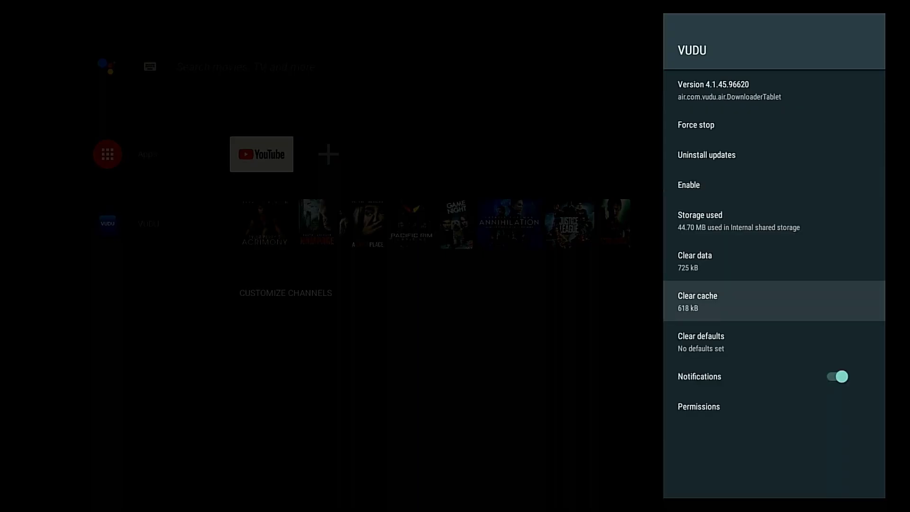
Disable the YouTube app from its app details
key(Escape)
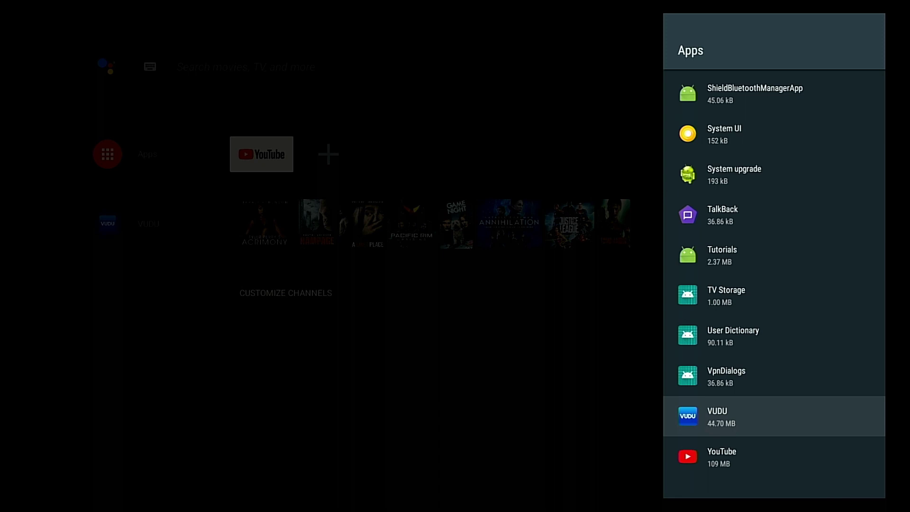
key(Down)
key(Return)
key(Down)
key(Down)
key(Down)
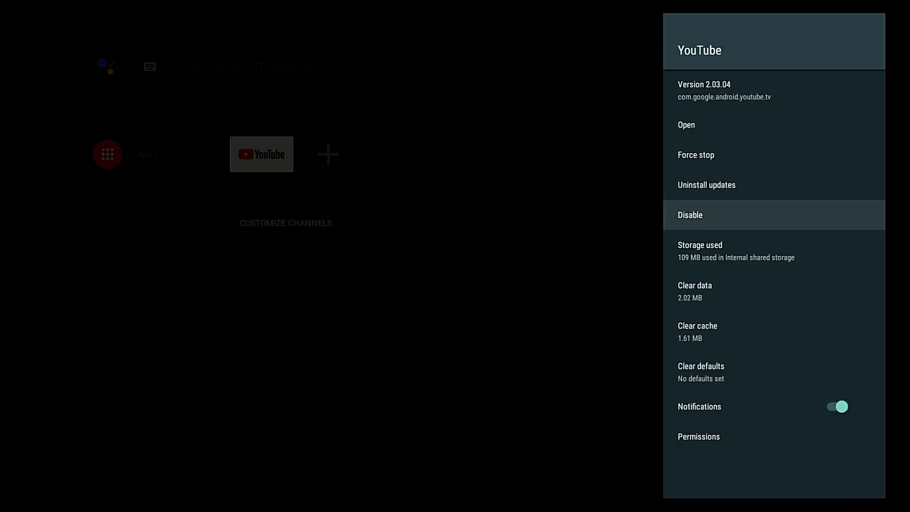
key(Return)
key(Return)
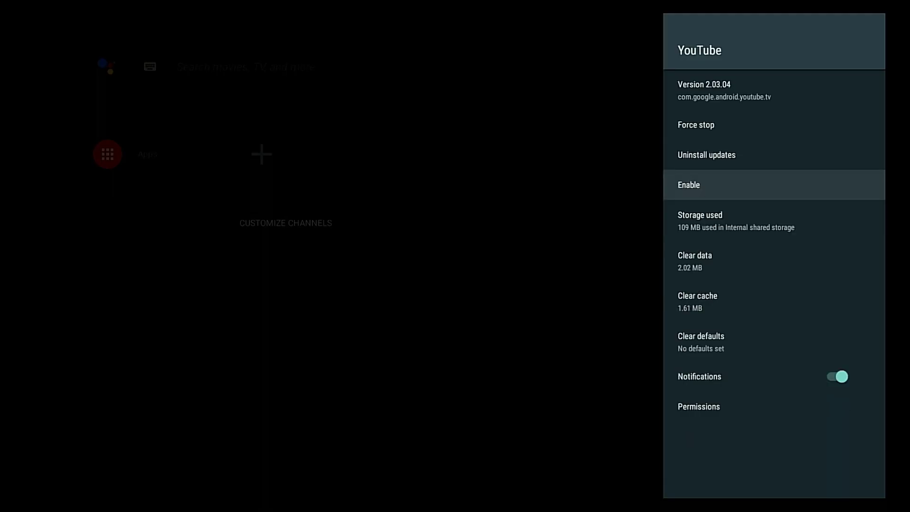
key(Escape)
Exit Settings to the home screen, now free of app tiles and channel rows
key(Escape)
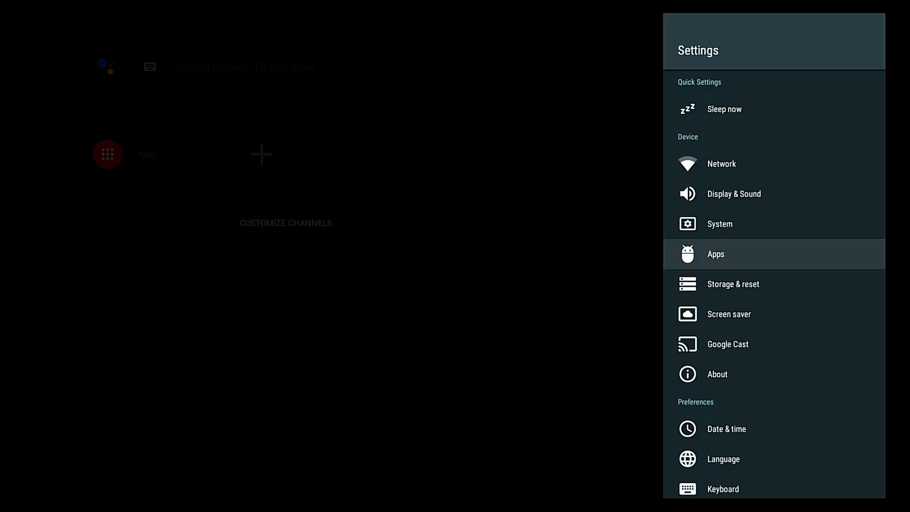
key(Escape)
key(Left)
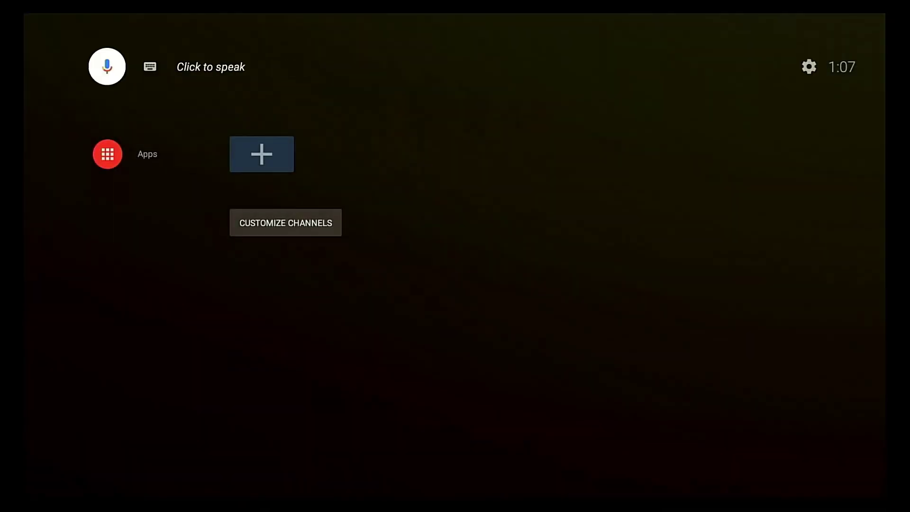
key(Down)
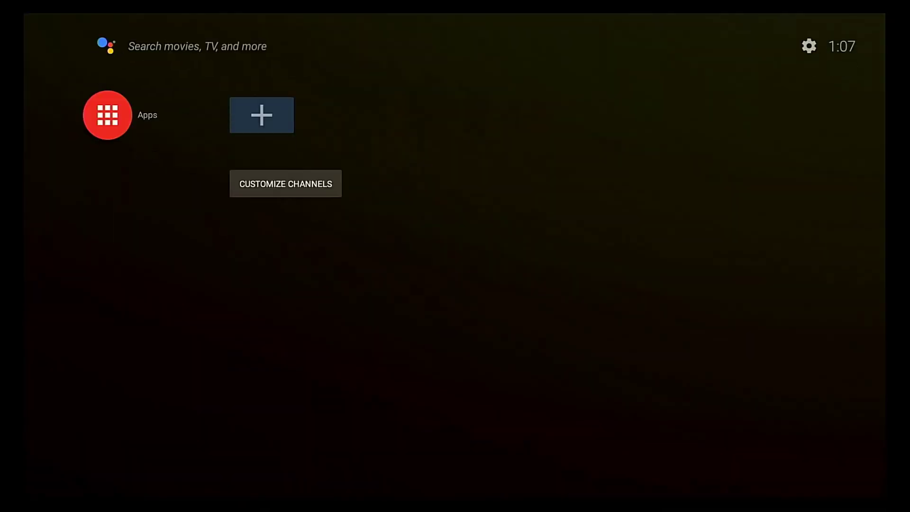
Browse the installed apps grid through Kodi, Mobdro, Live NetTV, X-plore and the Play Store
key(Return)
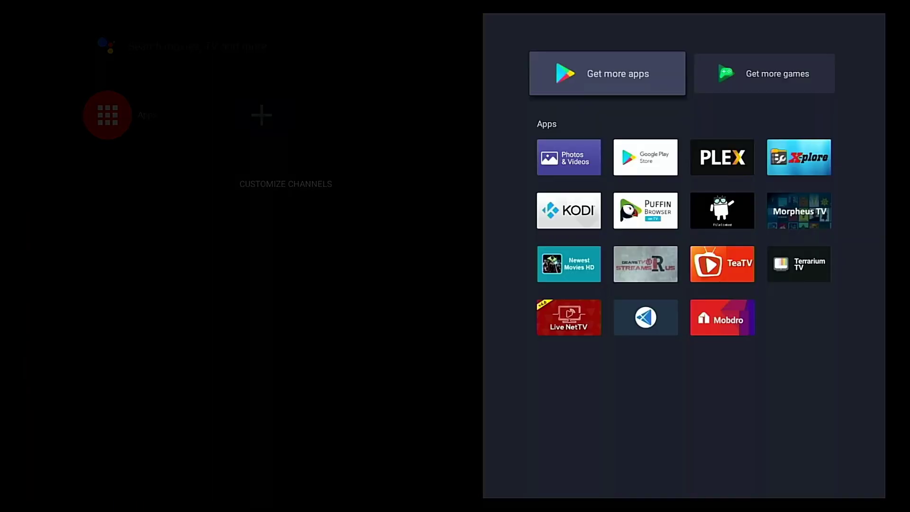
key(Right)
key(Down)
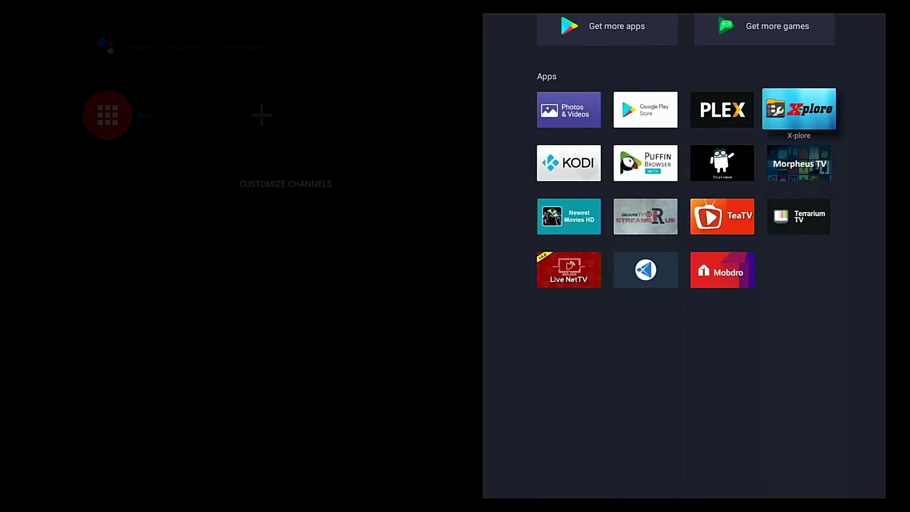
key(Left)
key(Left)
key(Left)
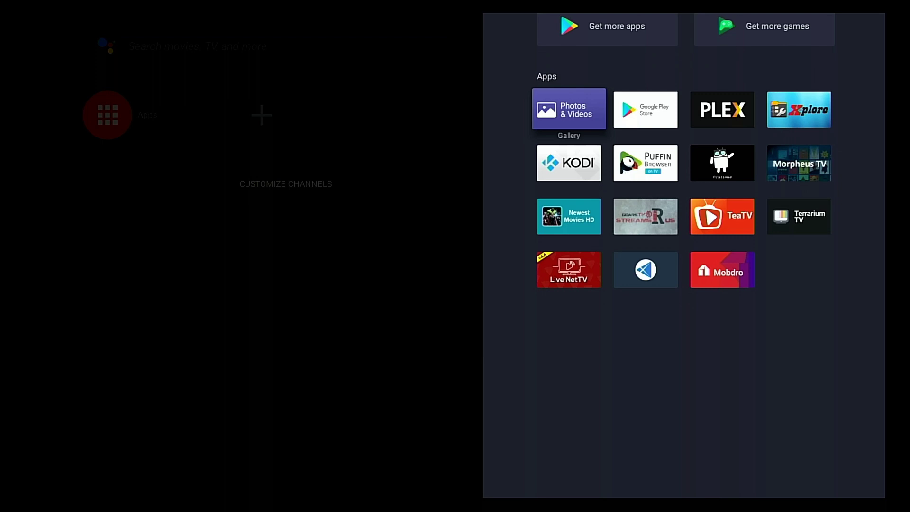
key(Down)
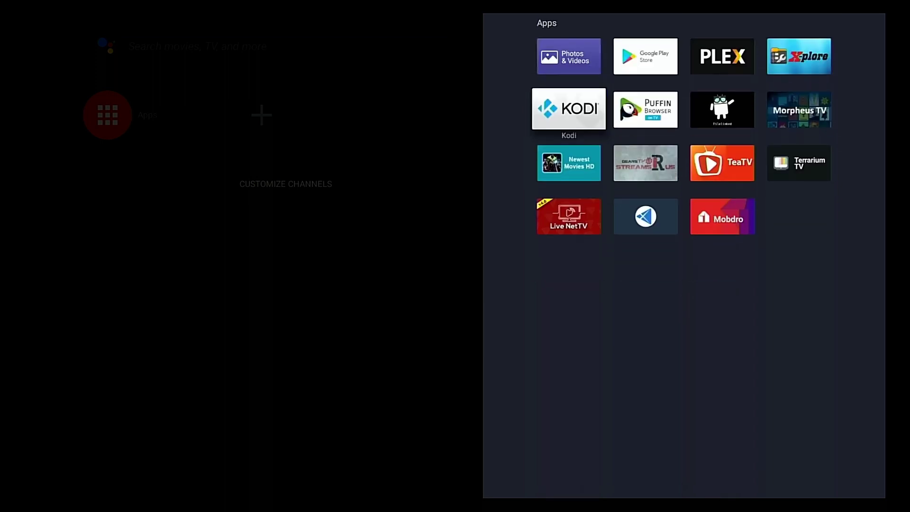
key(Down)
key(Down)
key(Right)
key(Right)
key(Up)
key(Up)
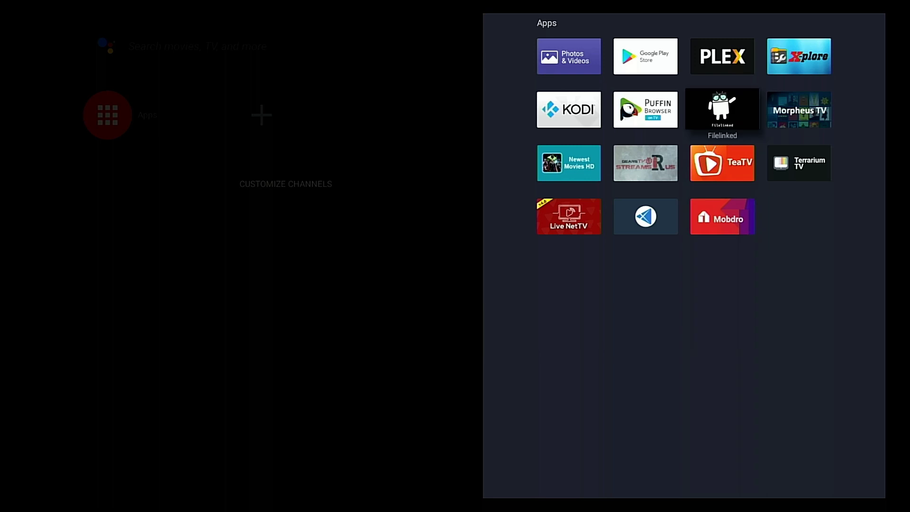
key(Up)
key(Right)
key(Down)
key(Down)
key(Up)
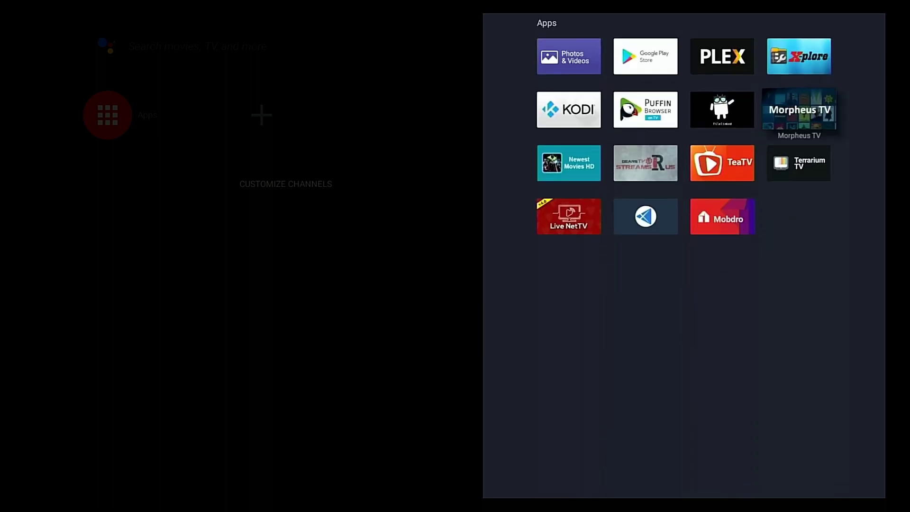
key(Up)
key(Left)
key(Left)
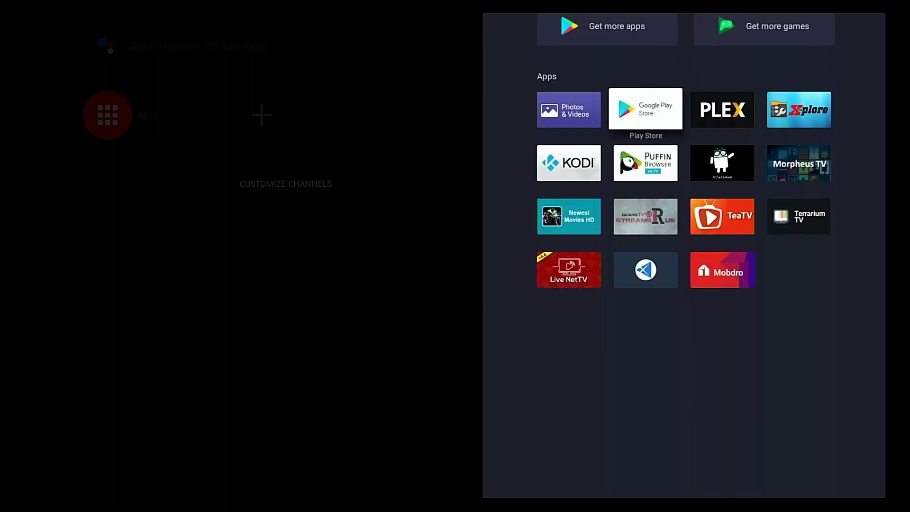